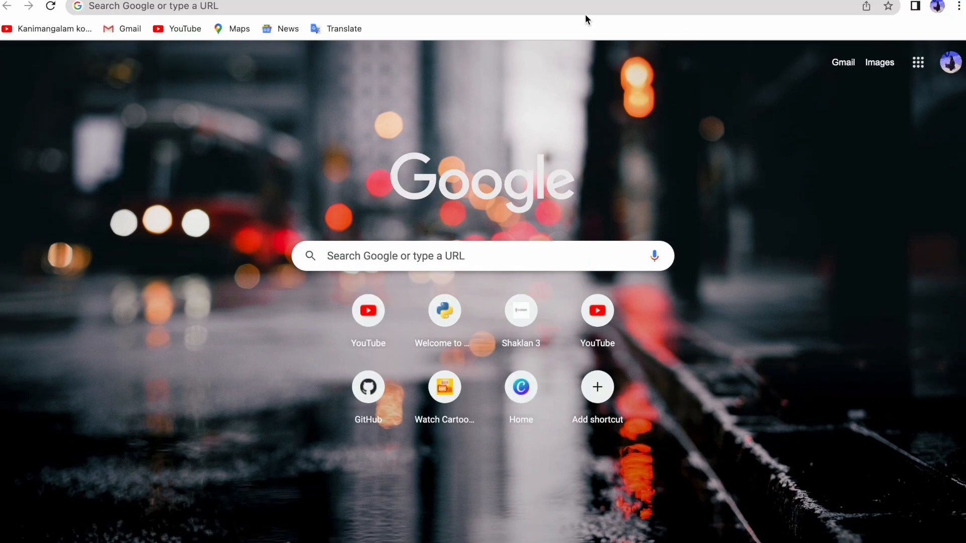
- Go to python.org and open the Python releases page for macOS
left_click(587, 41)
type("python.org")
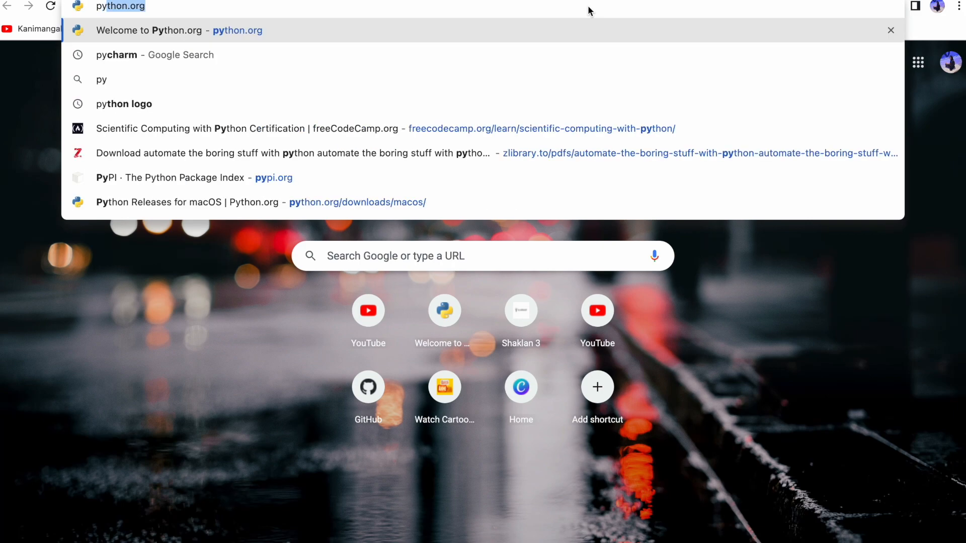
key("Return")
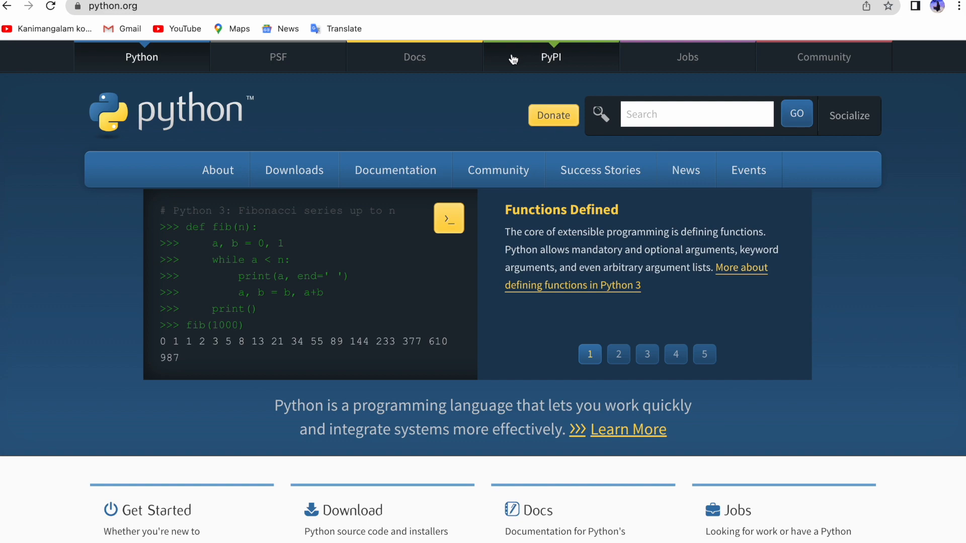
mouse_move(261, 169)
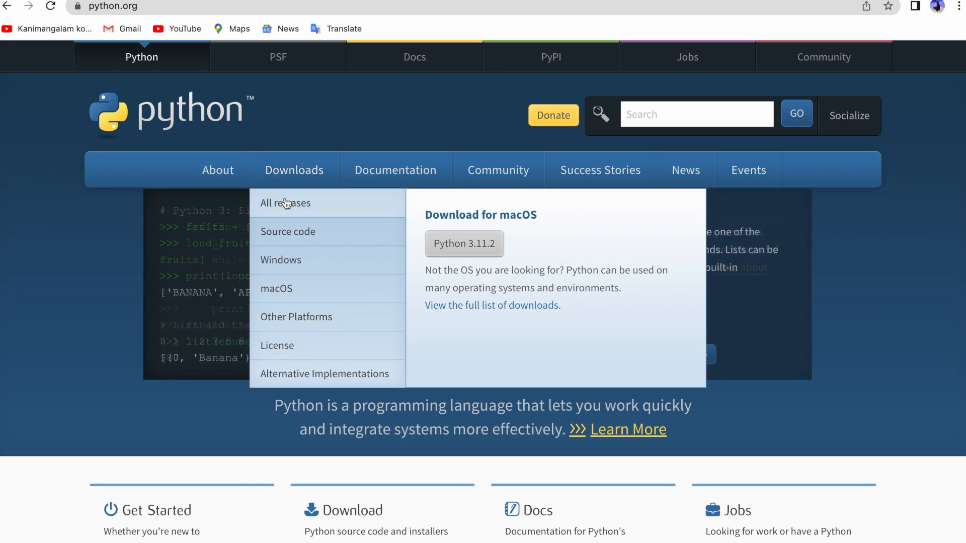
left_click(284, 293)
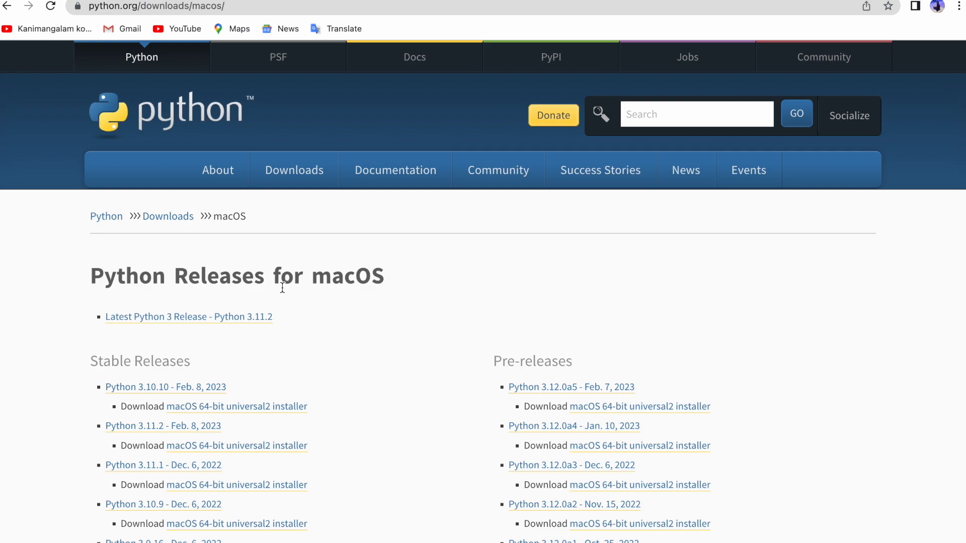
- Download the macOS 64-bit universal2 installer for Python 3.10.10 and open it
scroll(282, 287, "down", 1)
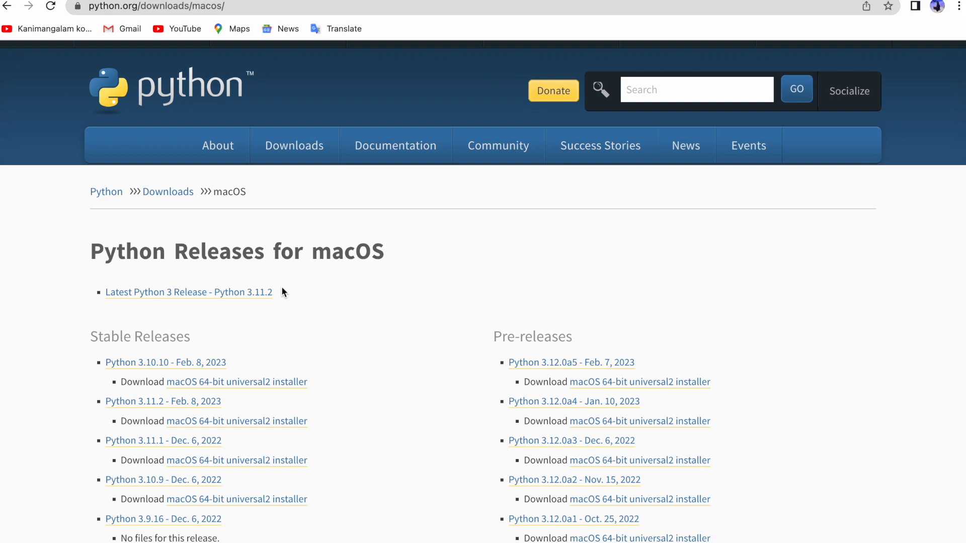
left_click(211, 386)
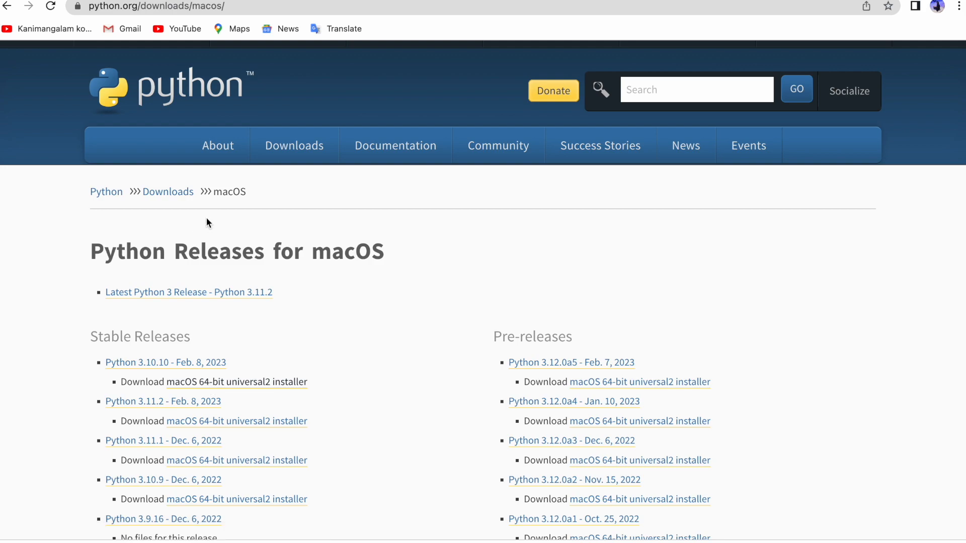
right_click(159, 534)
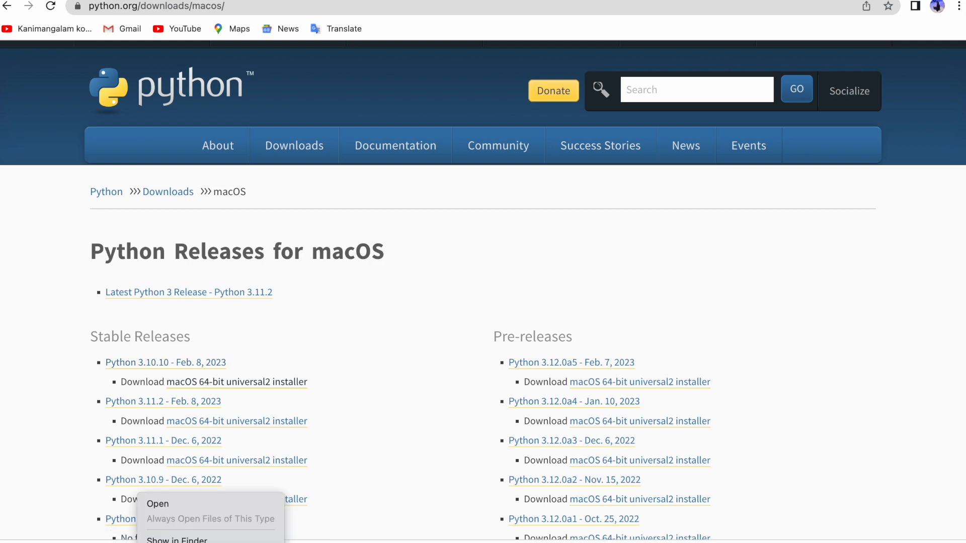
left_click(161, 503)
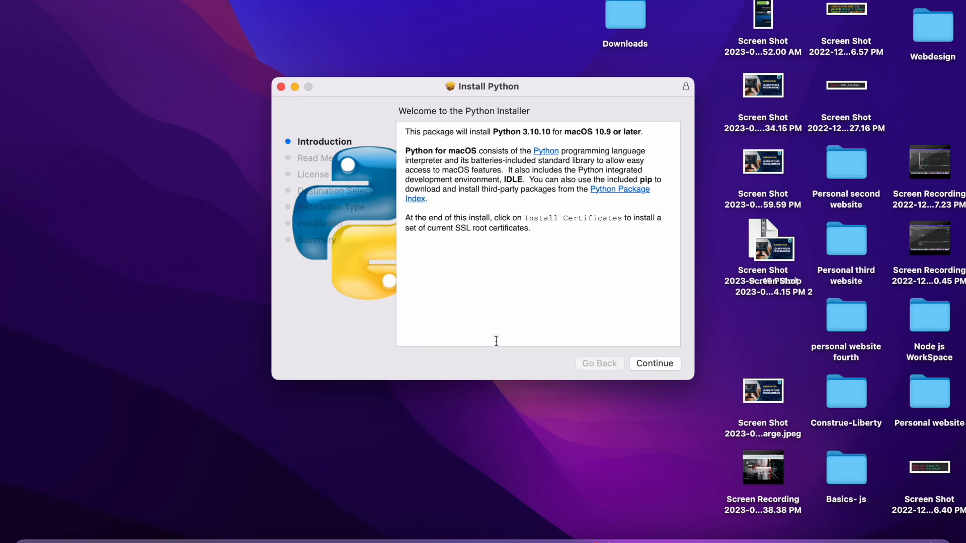
- Step through the Python installer, agreeing to the license and starting the standard installation
left_click(651, 363)
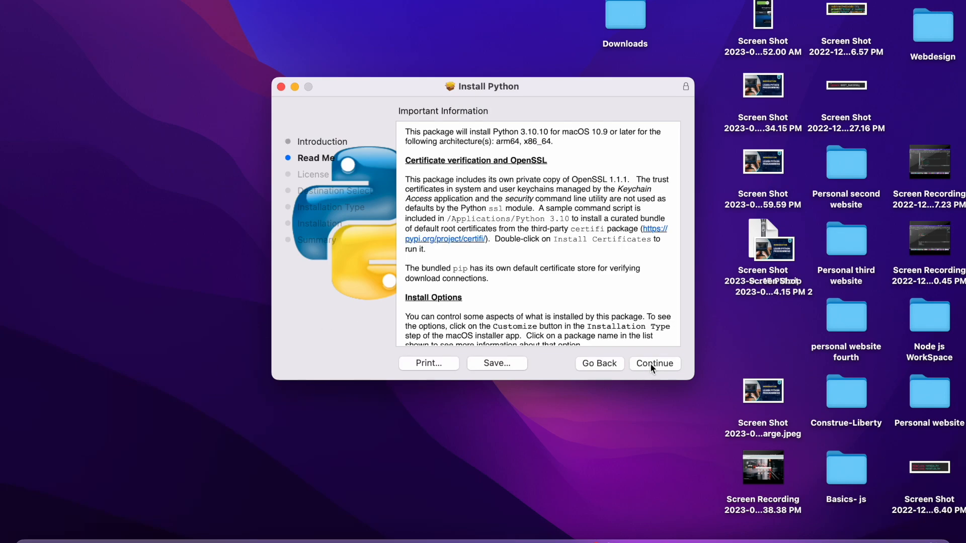
left_click(650, 363)
left_click(650, 363)
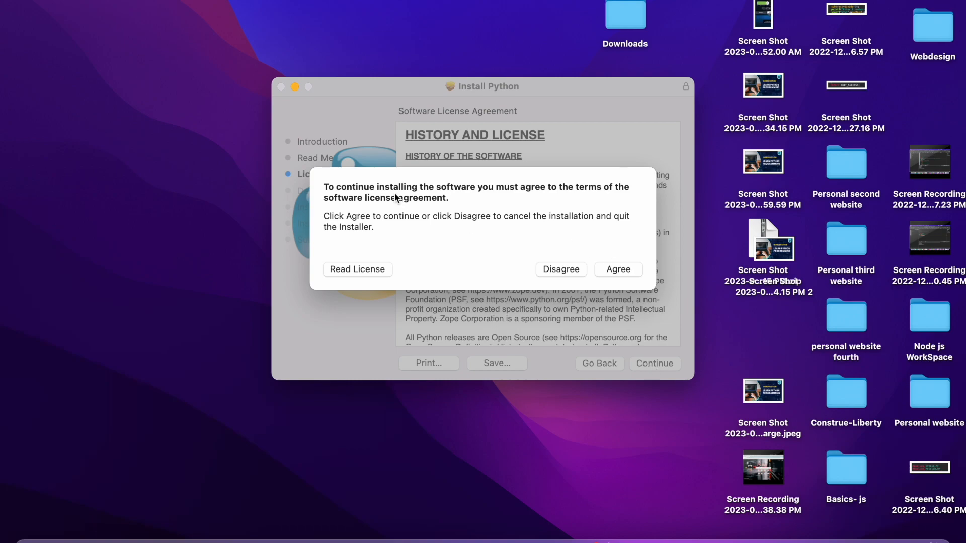
left_click(608, 267)
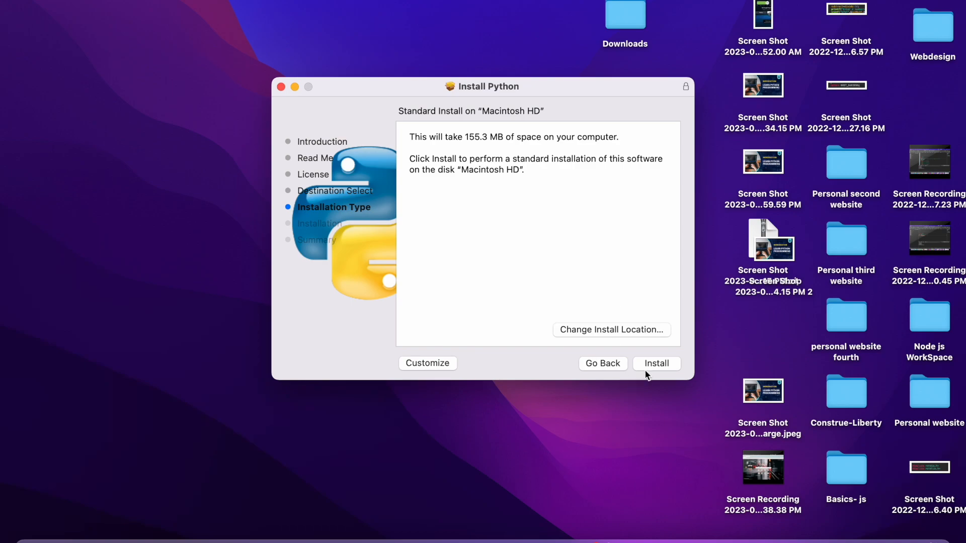
left_click(648, 362)
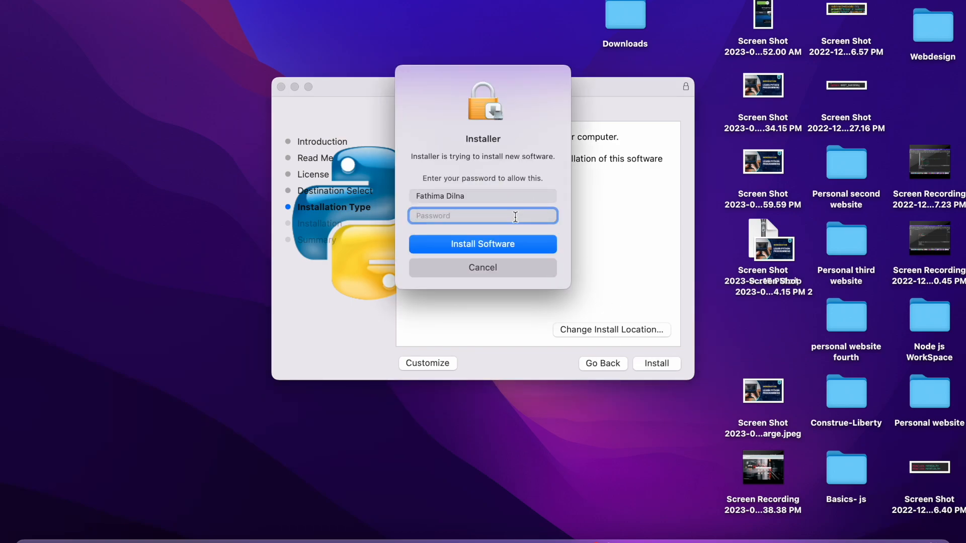
- Enter the account password to authorize the installation
type("••")
key("BackSpace")
key("BackSpace")
type("••••••••")
key("Return")
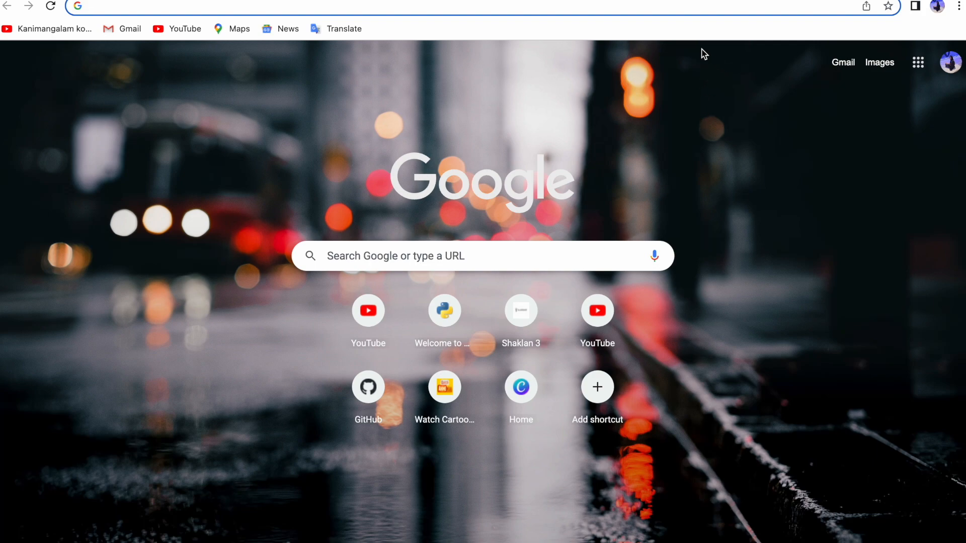
- Search Google for pycharm
left_click(591, 10)
type("py")
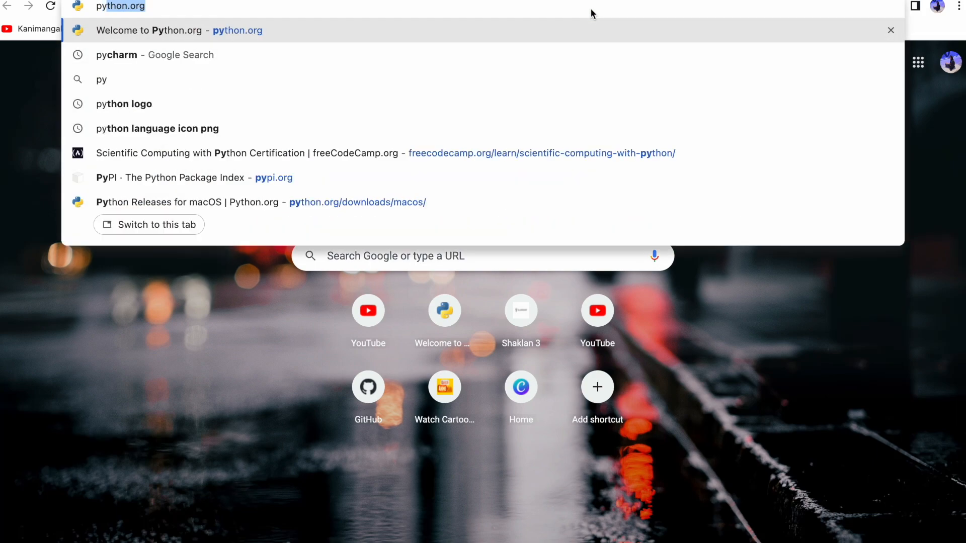
type("charm")
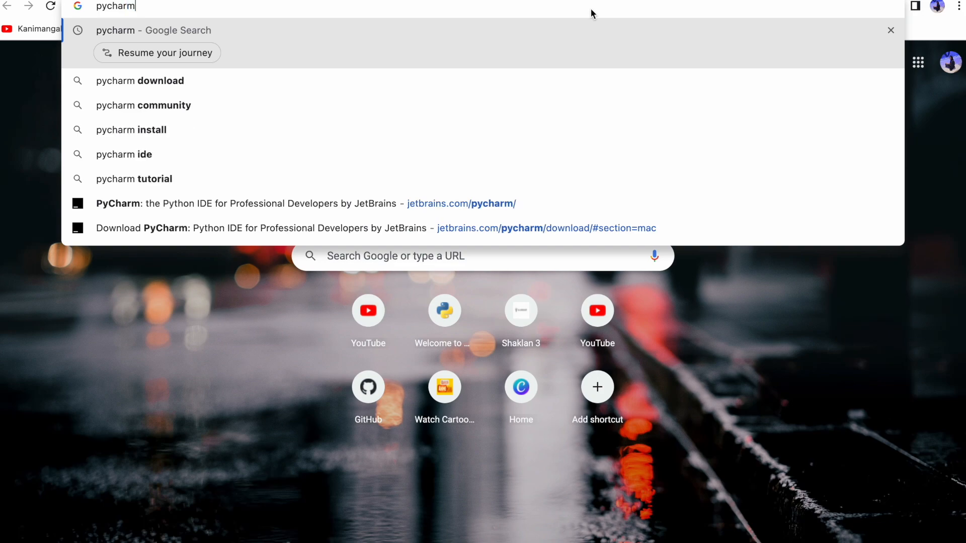
key("Return")
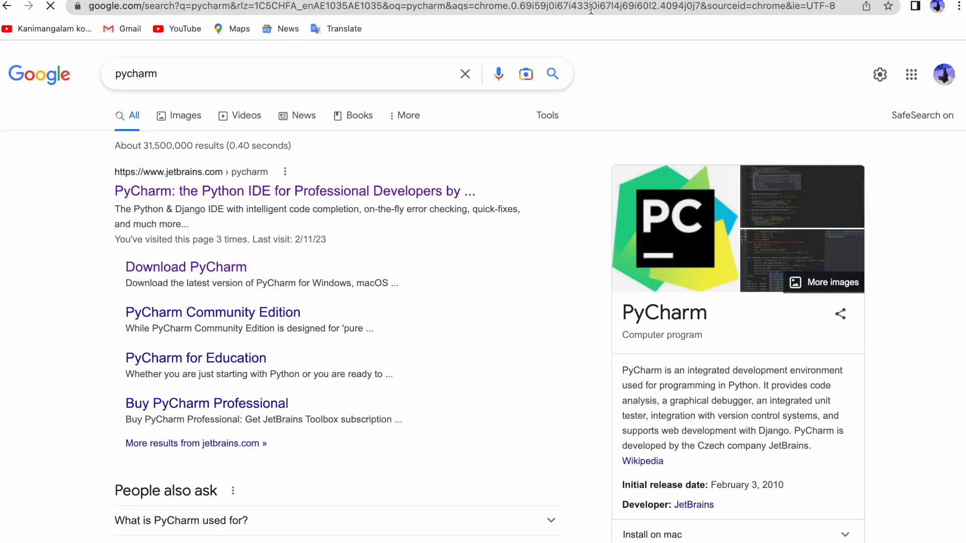
- Open the PyCharm site and download the Community edition for macOS
left_click(424, 192)
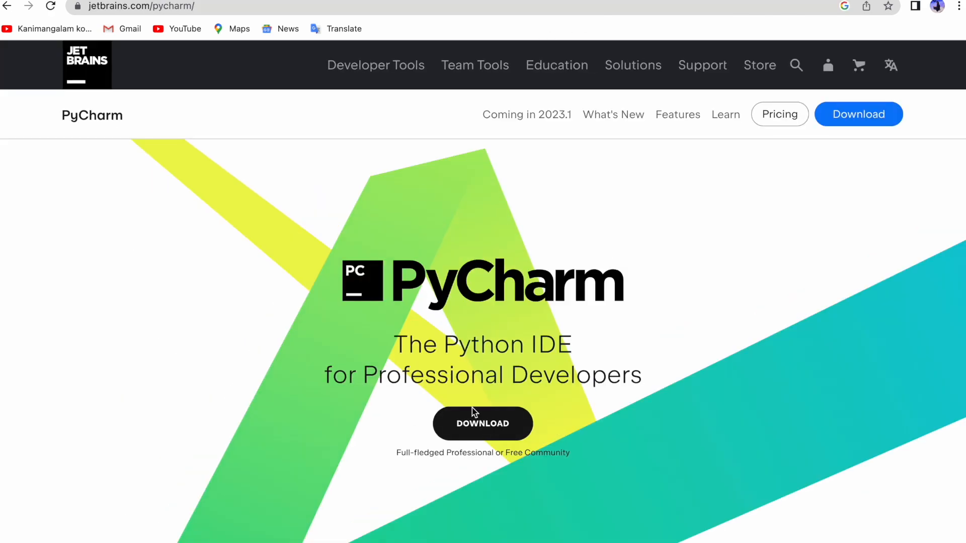
left_click(481, 430)
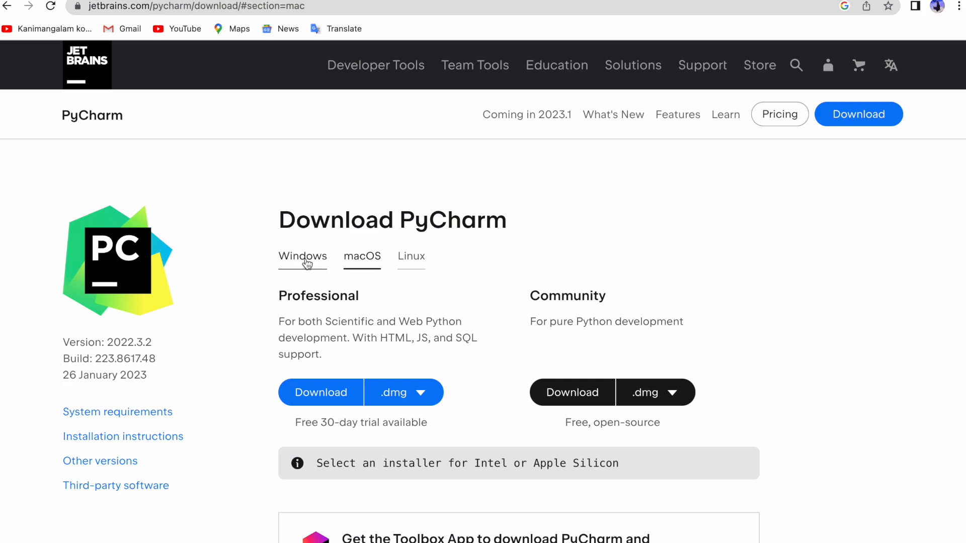
left_click(307, 259)
left_click(352, 257)
scroll(490, 330, "down", 1)
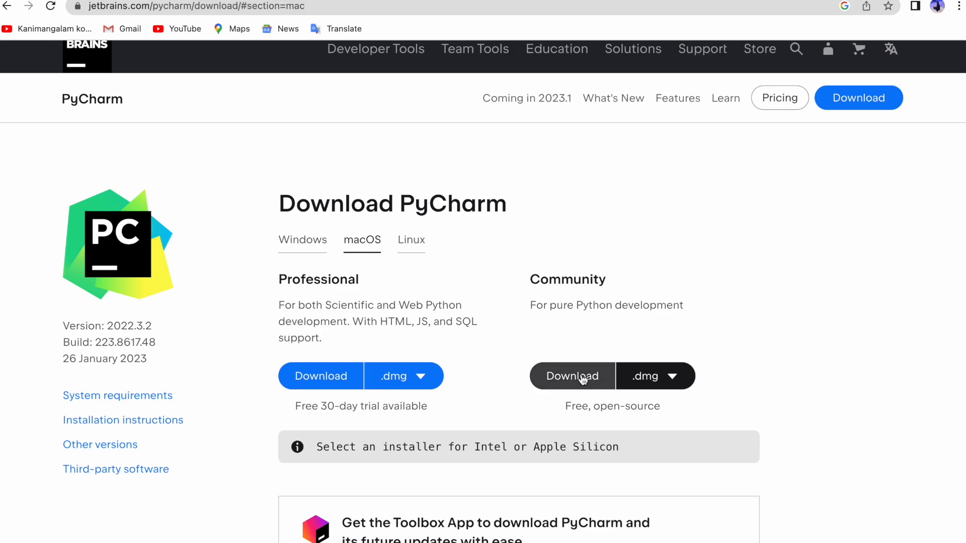
left_click(577, 377)
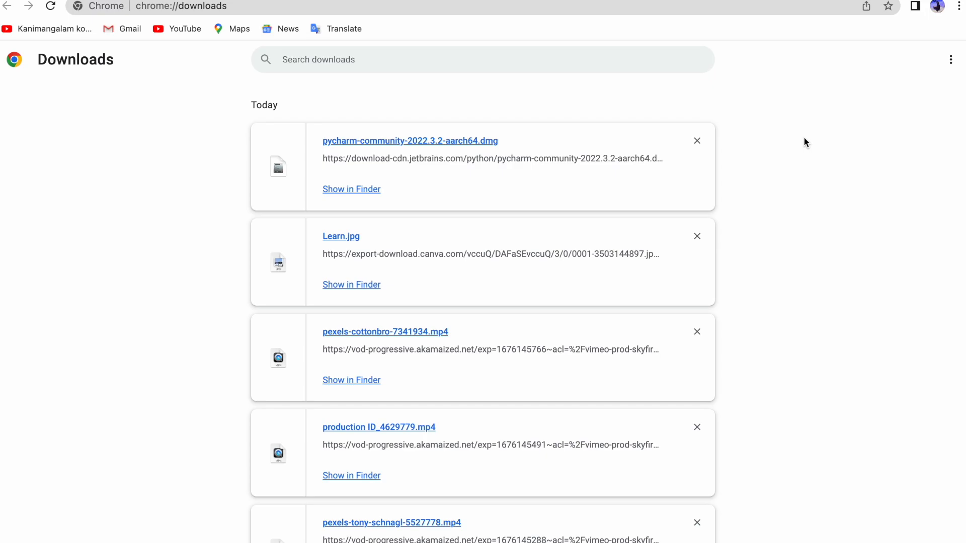
- Open the downloaded pycharm-community-2022.3.2-aarch64.dmg from Finder
left_click(366, 187)
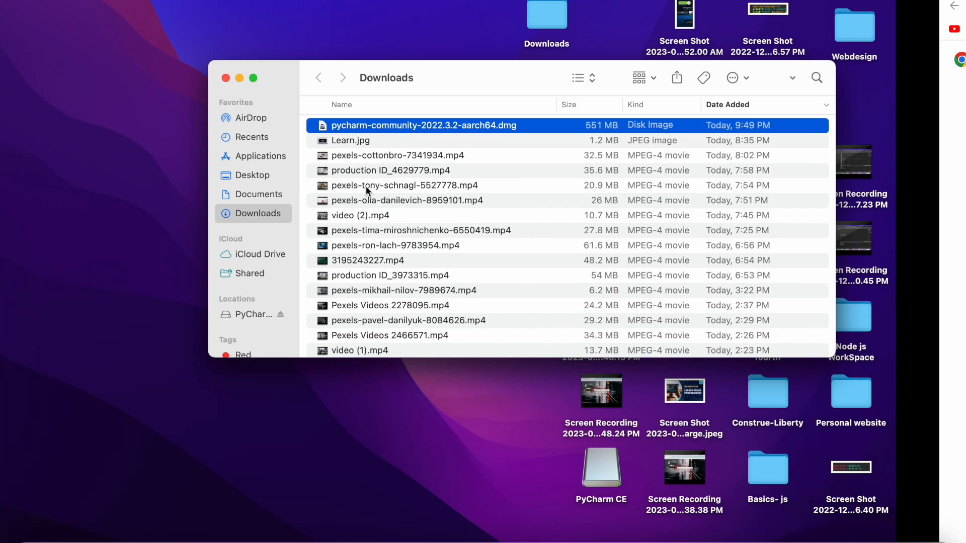
double_click(451, 124)
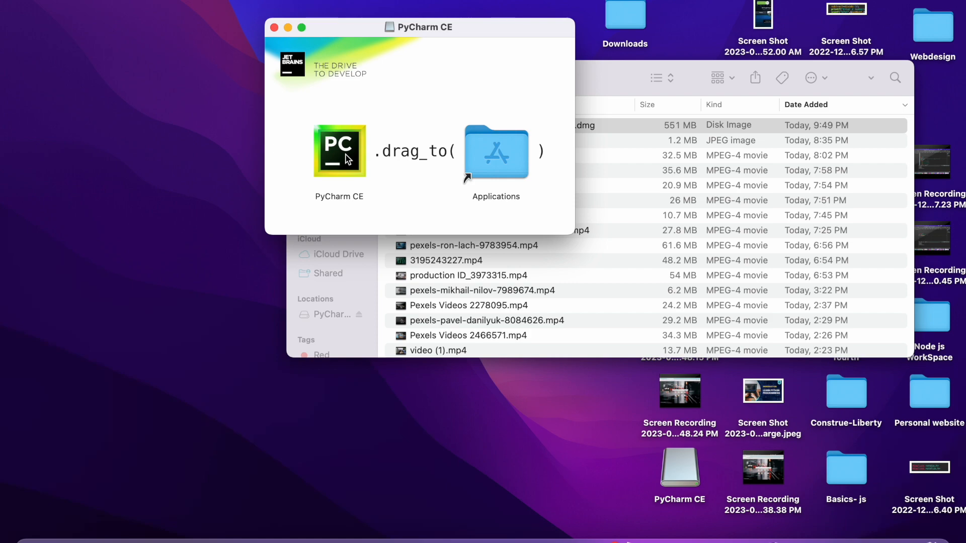
- Try to copy PyCharm CE into Applications, replacing the older copy
left_click_drag(347, 158, 483, 159)
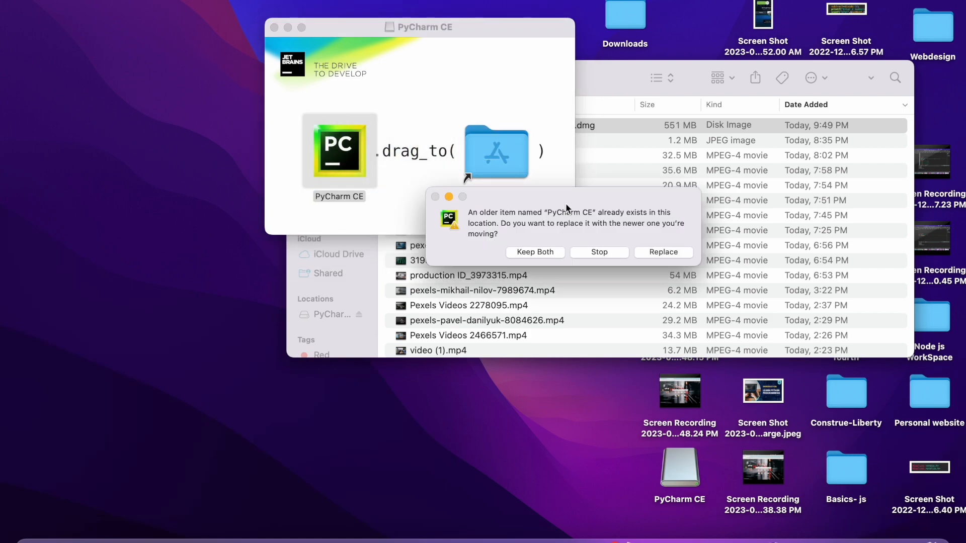
left_click(650, 251)
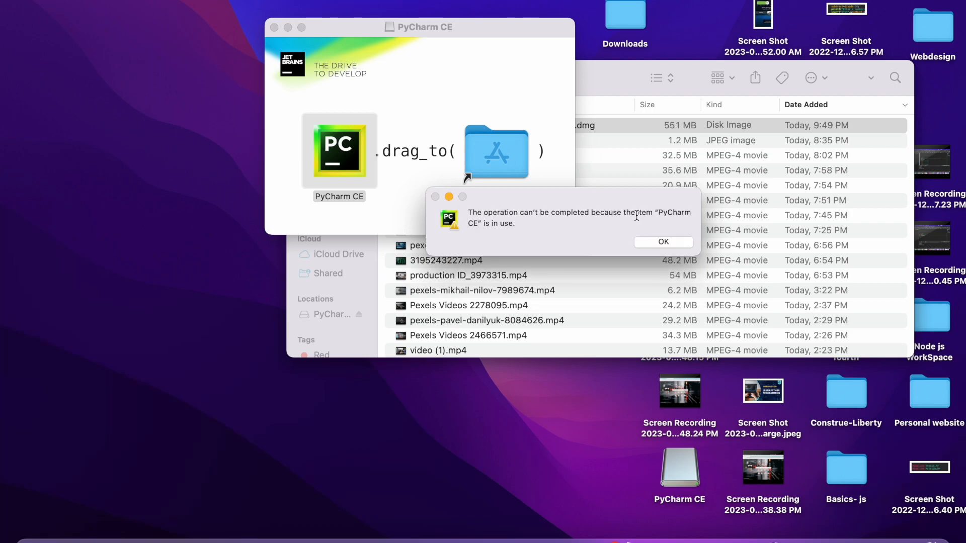
left_click(665, 243)
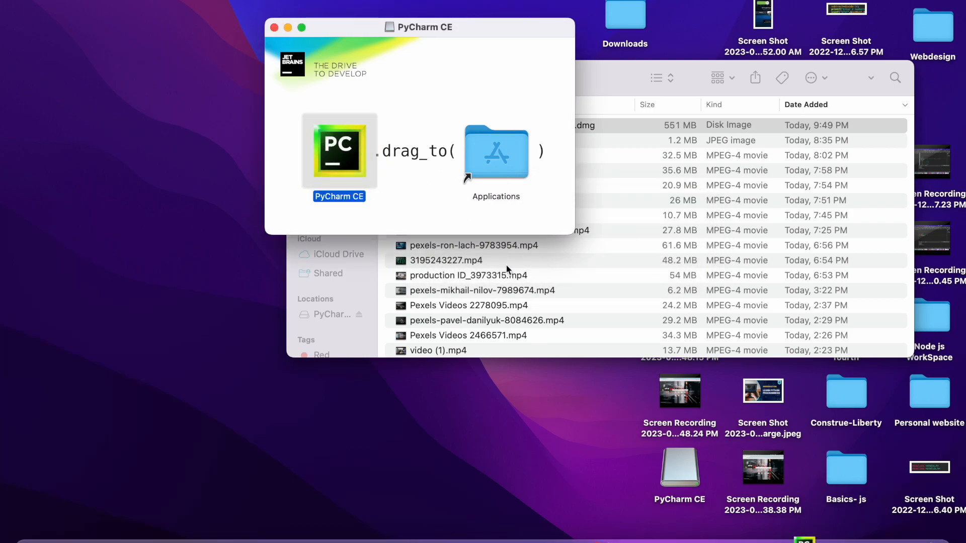
- Launch PyCharm CE and confirm opening the app downloaded from the internet
left_click(804, 541)
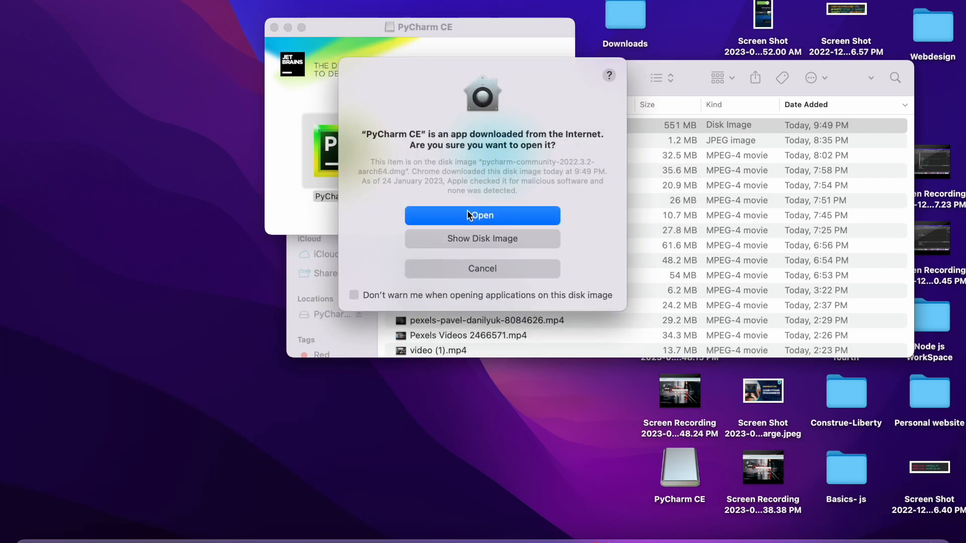
left_click(471, 218)
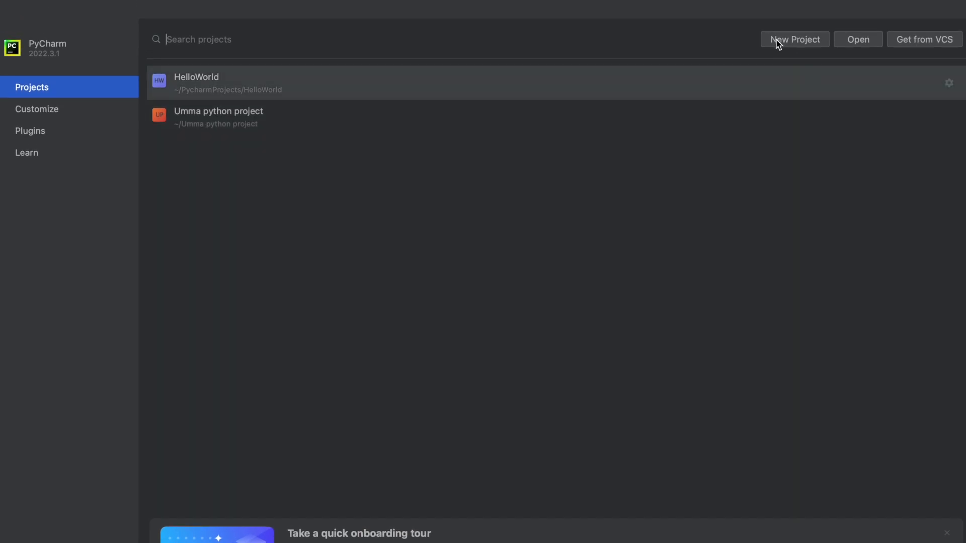
- Create a new project at PycharmProjects/Hello_World with a Virtualenv based on Python 3.11
left_click(776, 40)
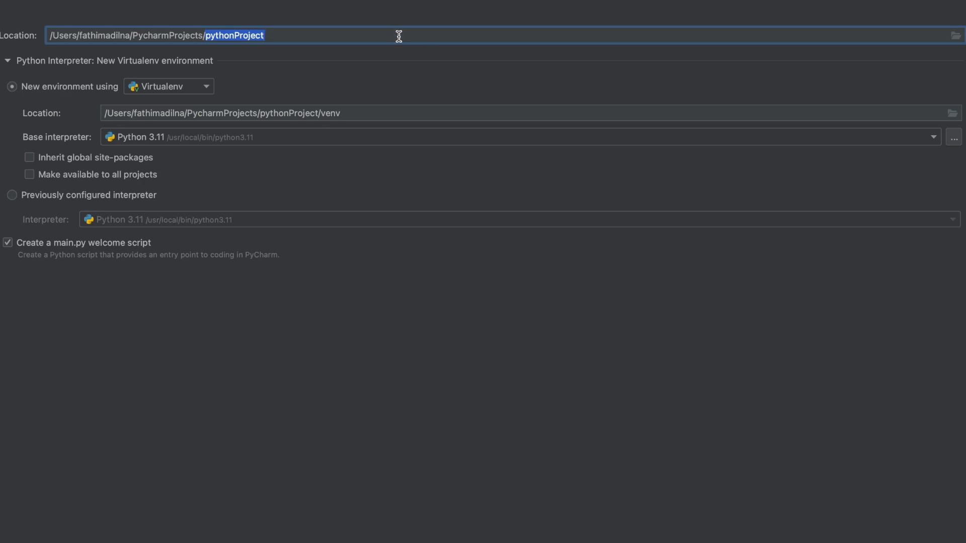
key("BackSpace")
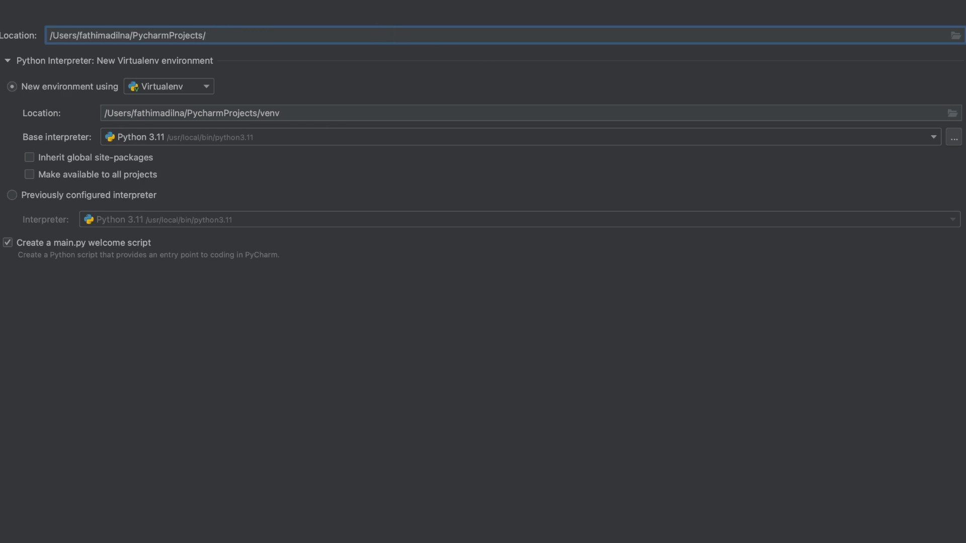
type("Hello_World")
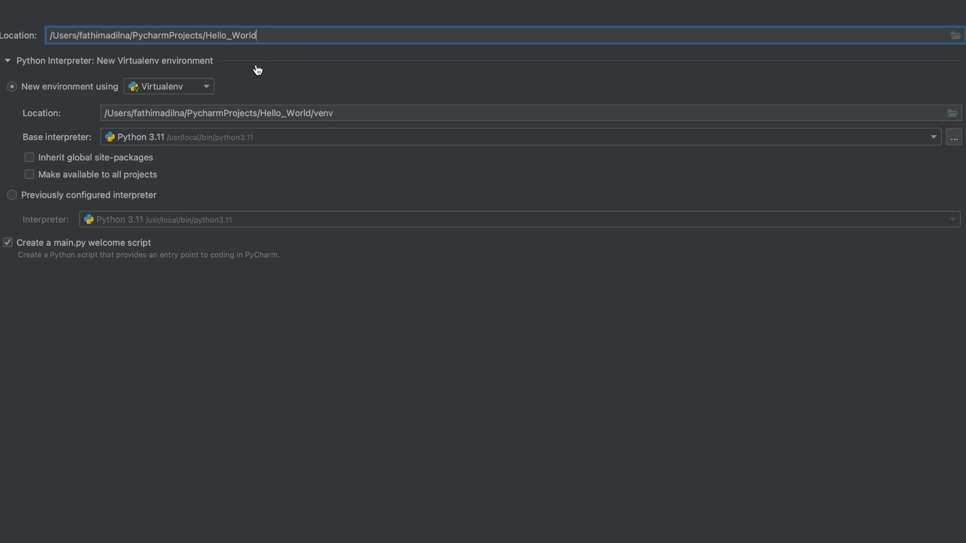
left_click(227, 140)
left_click(228, 156)
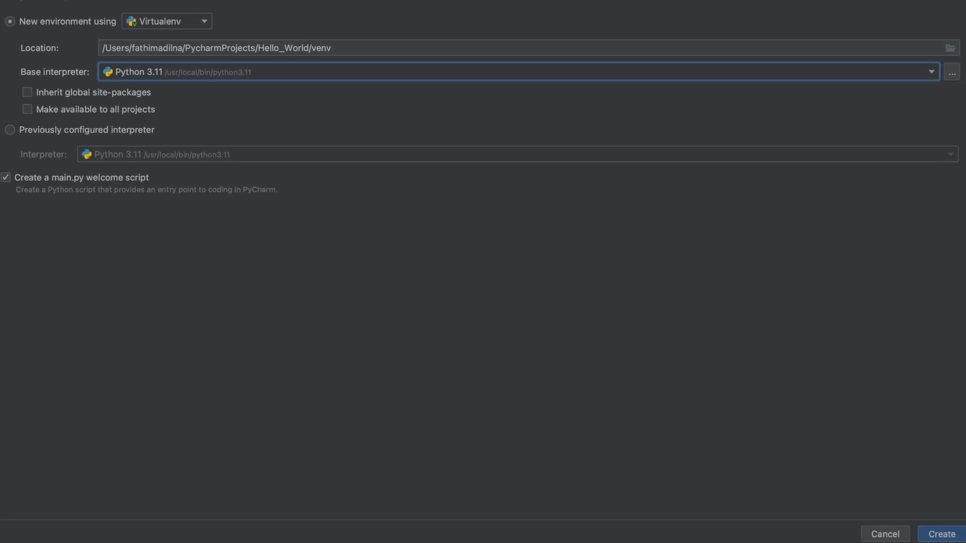
left_click(948, 538)
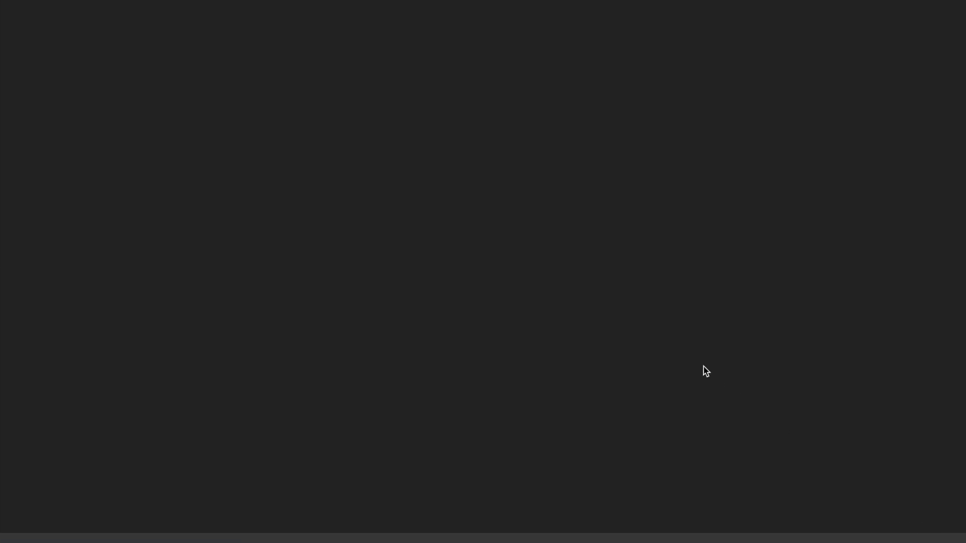